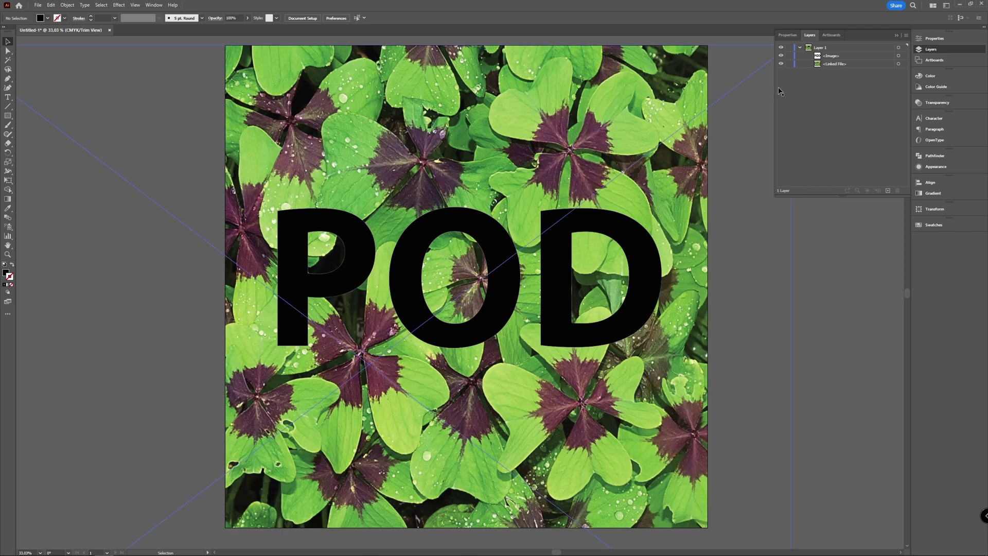
# - Select the POD lettering <Image> row in the Layers panel
pyautogui.click(851, 57)
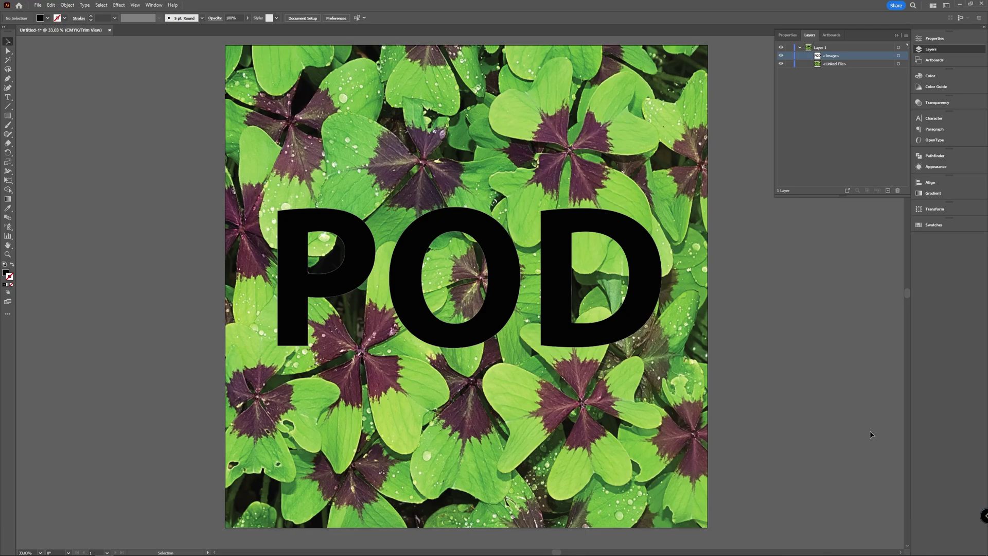
# - Hide the clover-leaf photo and switch to the Pen tool
pyautogui.click(782, 63)
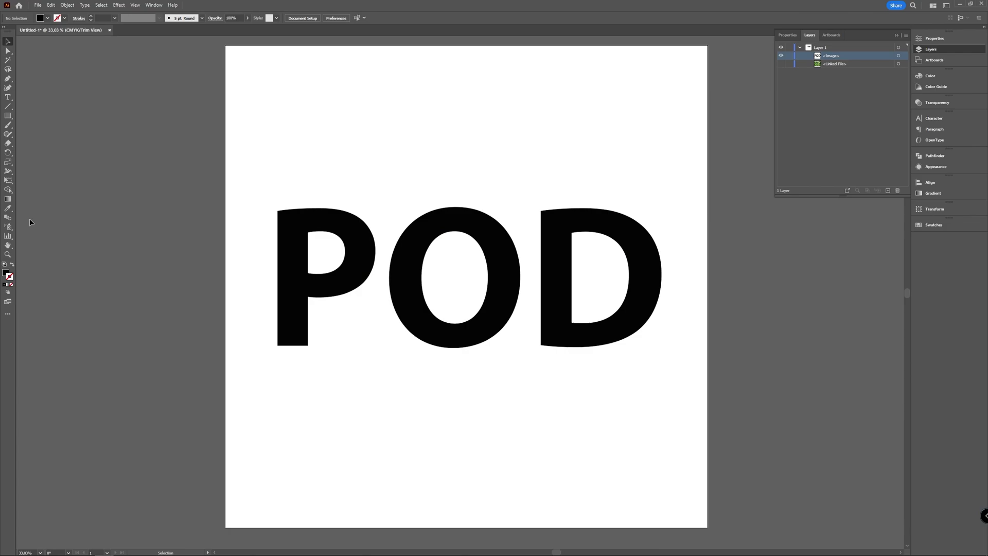
pyautogui.press('p')
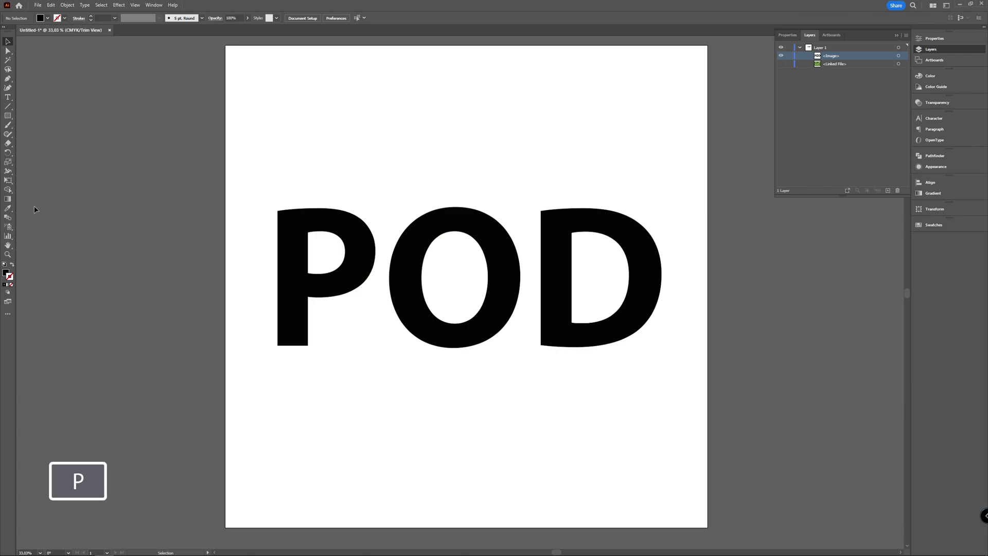
pyautogui.press('p')
# - Lock the POD image and set the fill to None
pyautogui.click(790, 56)
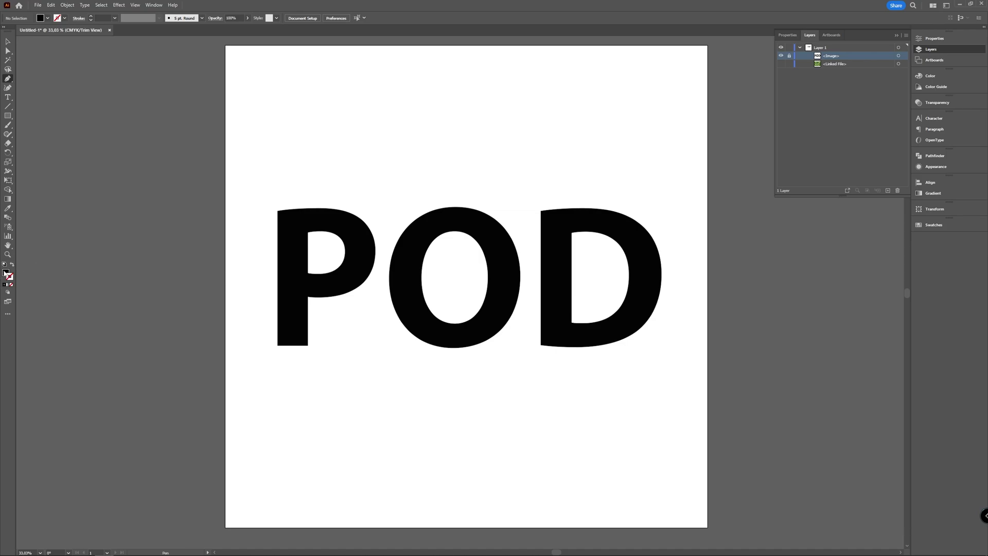
pyautogui.click(5, 273)
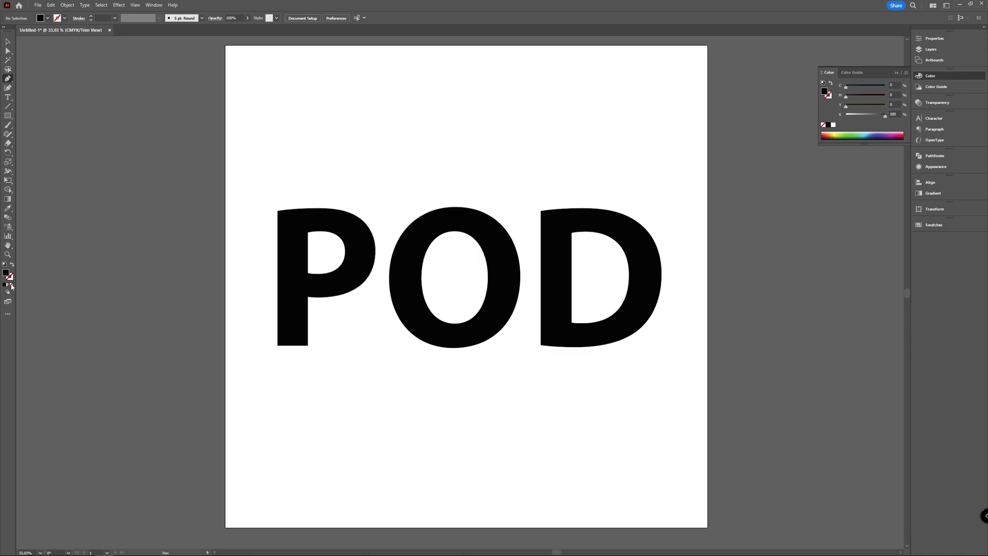
pyautogui.click(10, 285)
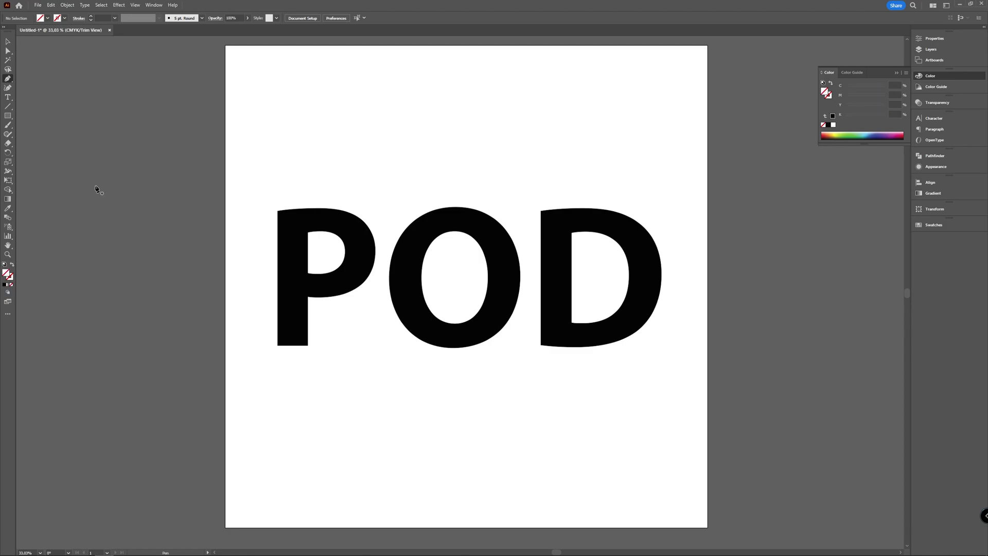
# - Trace the P's outer outline as a closed path, curving around its bowl
pyautogui.click(278, 211)
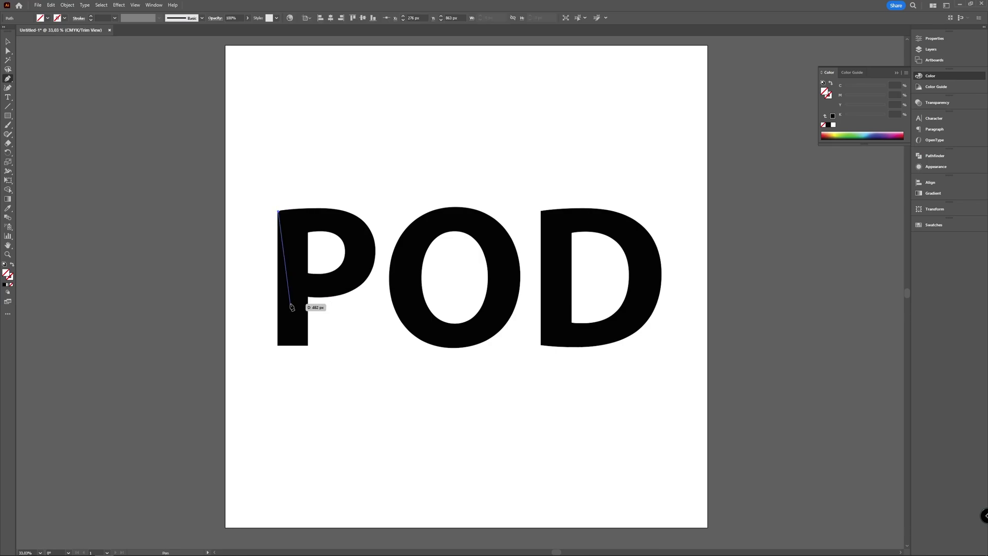
pyautogui.click(278, 344)
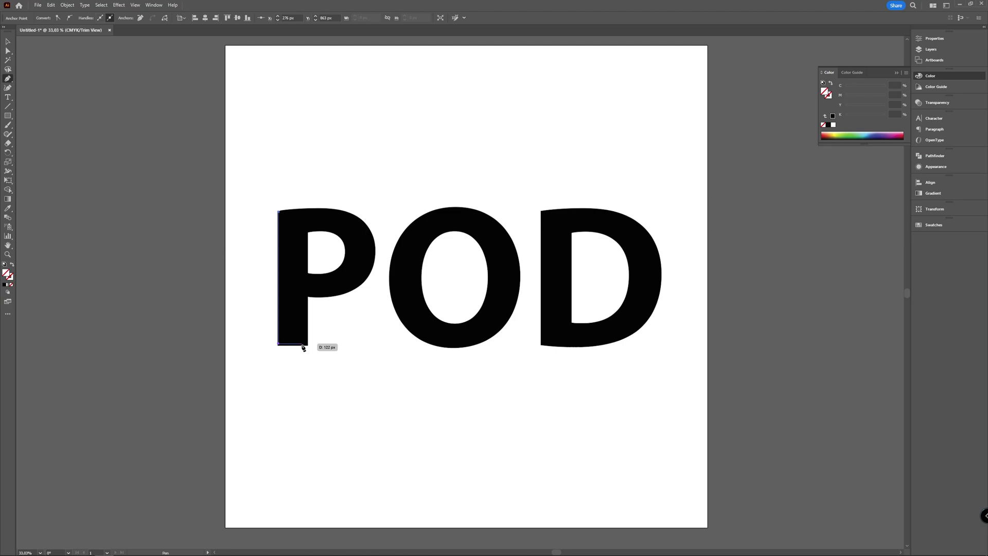
pyautogui.click(307, 343)
pyautogui.click(307, 297)
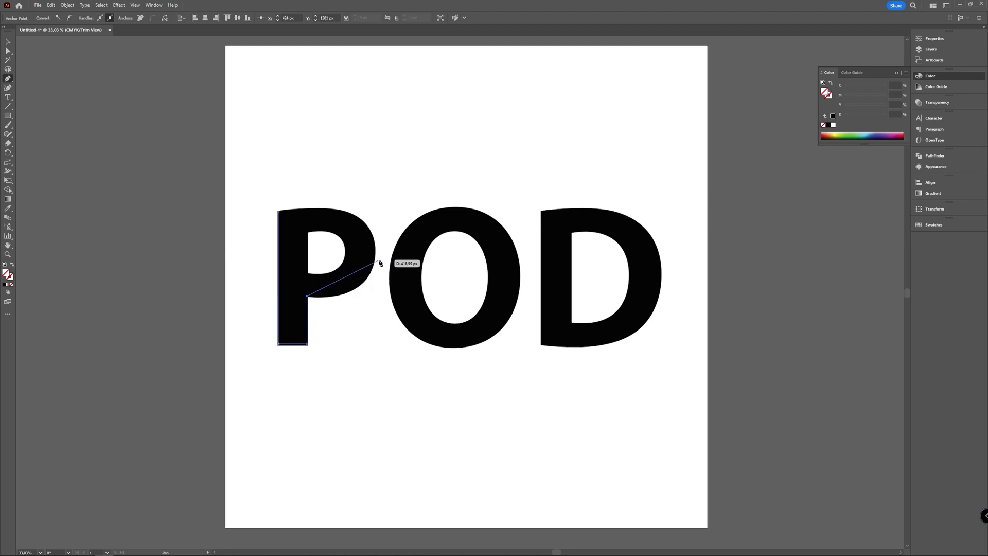
pyautogui.moveTo(375, 259); pyautogui.dragTo(380, 211)
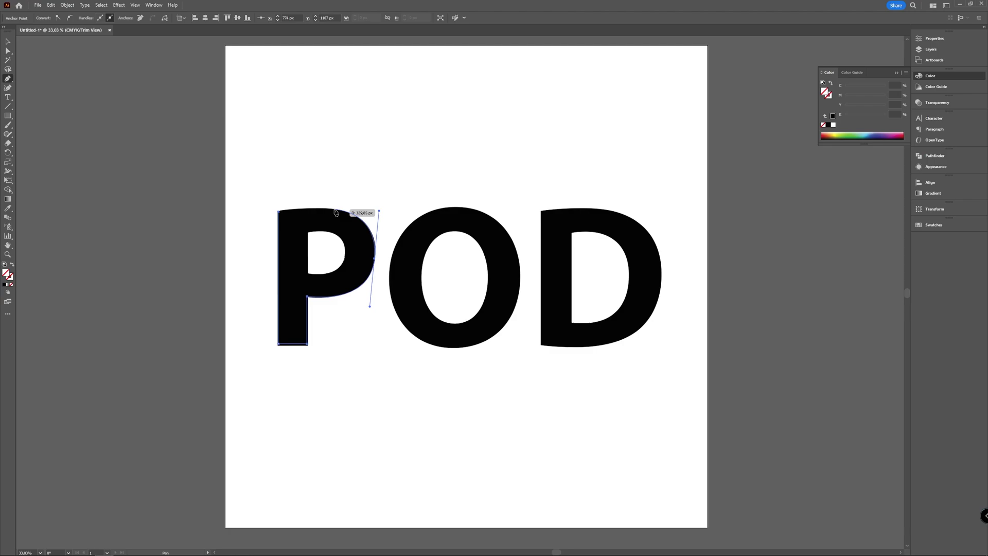
pyautogui.click(279, 211)
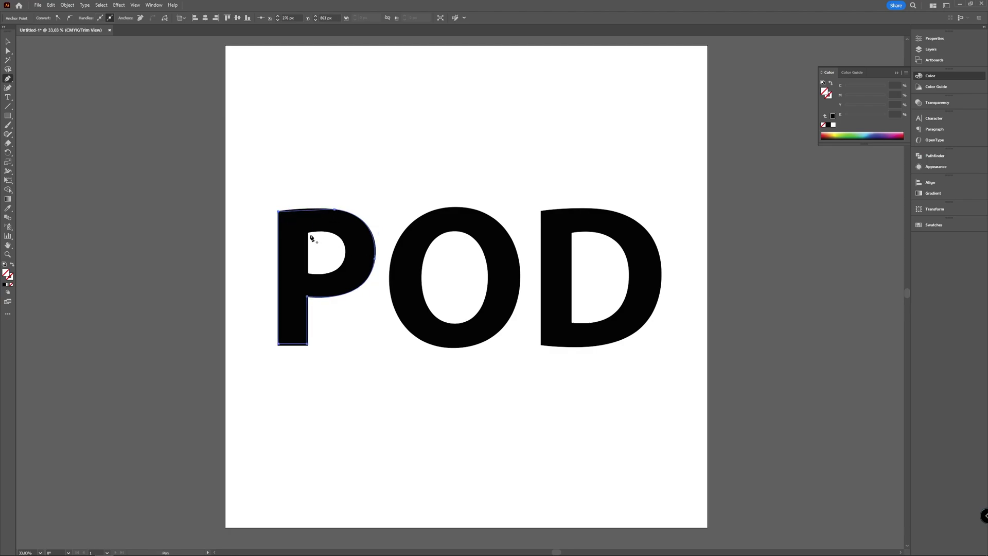
# - Trace the P's inner counter as a closed curved path
pyautogui.click(308, 232)
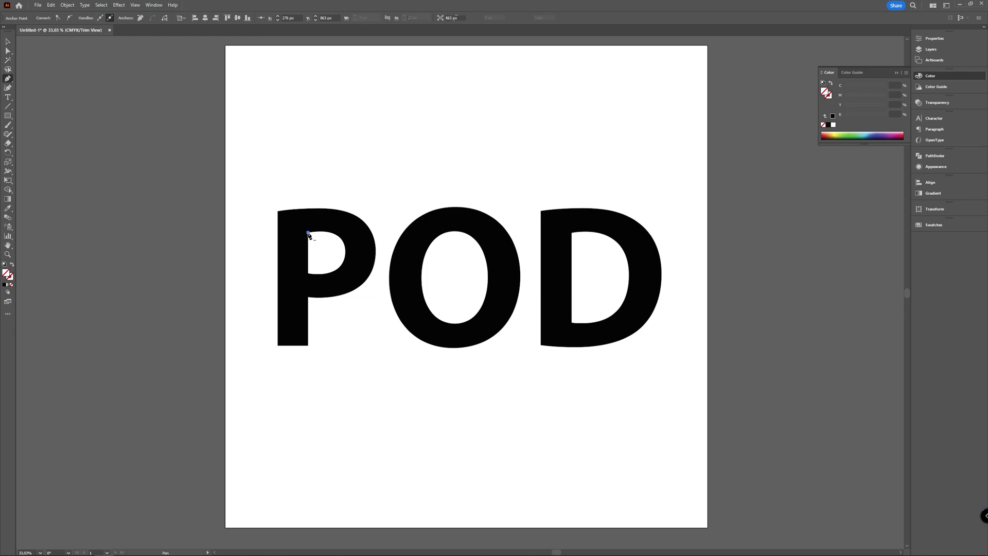
pyautogui.click(309, 274)
pyautogui.moveTo(345, 258); pyautogui.dragTo(355, 236)
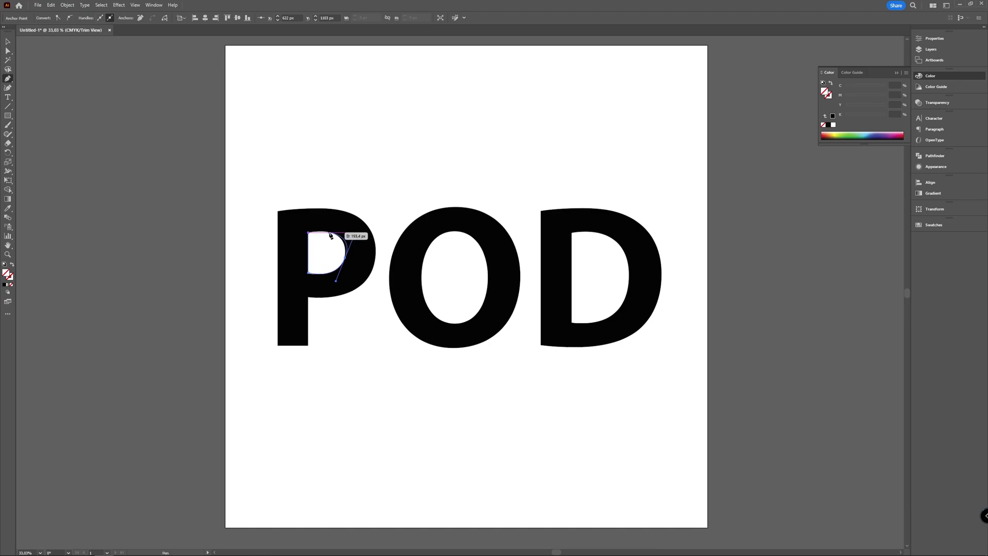
pyautogui.click(329, 234)
pyautogui.click(308, 232)
# - Begin the O outline from its top down the left curve, then end the path
pyautogui.click(452, 209)
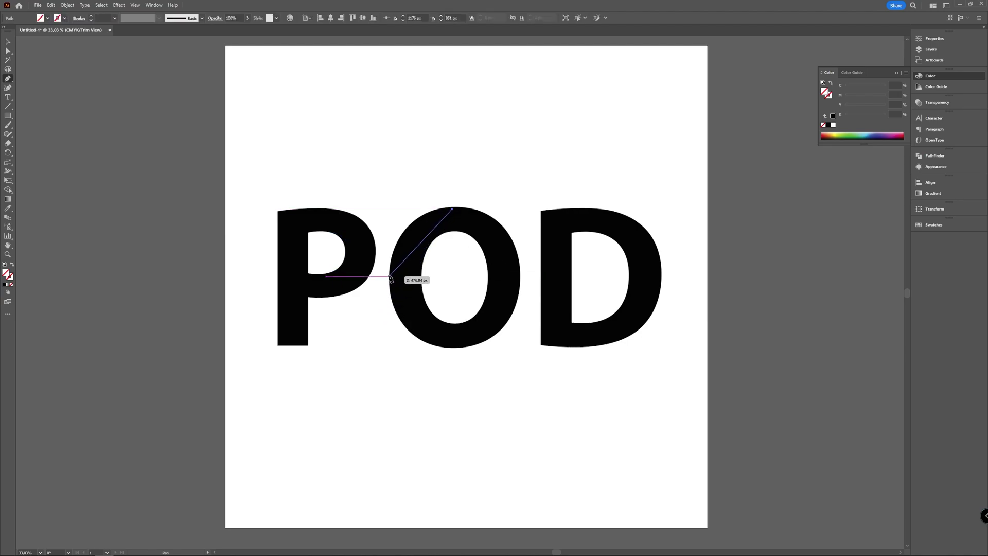
pyautogui.moveTo(390, 277); pyautogui.dragTo(377, 352)
pyautogui.press('Escape')
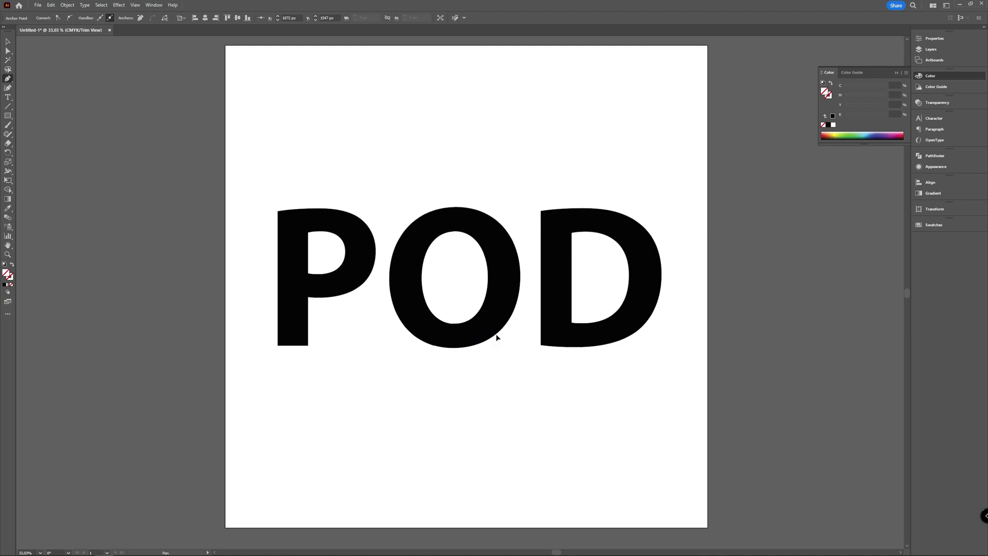
# - Trace the D's inner counter as a closed curved path and show the Layers panel
pyautogui.click(572, 233)
pyautogui.click(572, 323)
pyautogui.moveTo(629, 280); pyautogui.dragTo(628, 255)
pyautogui.click(571, 232)
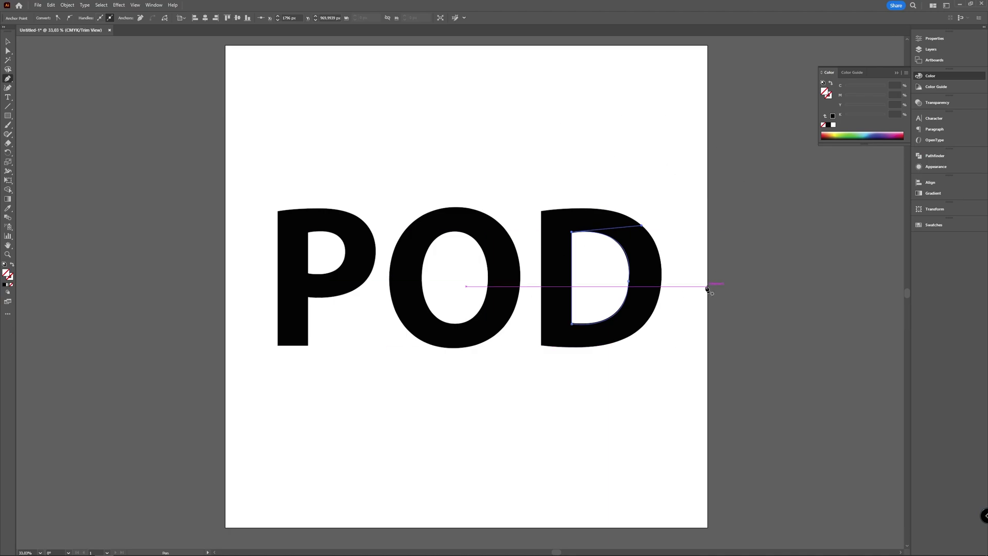
pyautogui.click(941, 50)
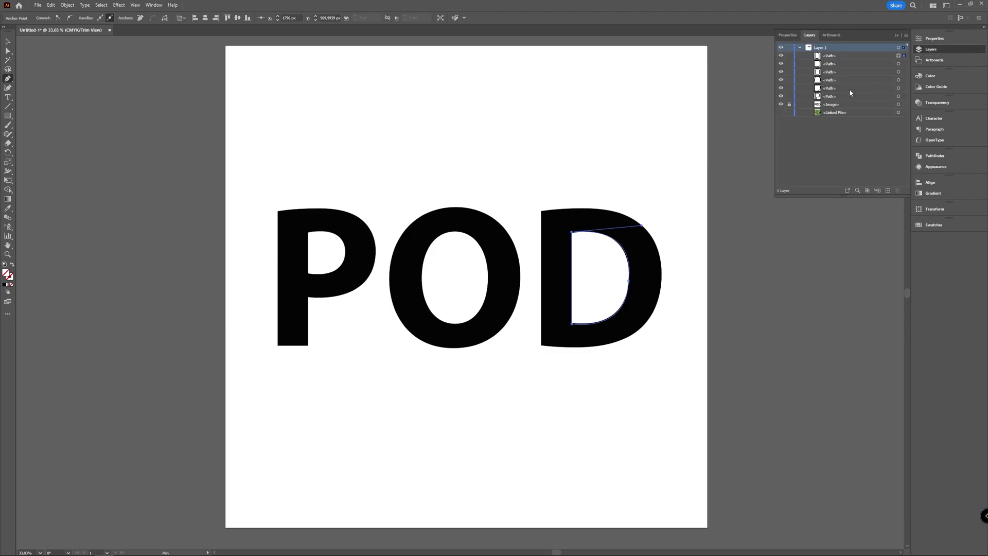
# - With the Selection tool, hide the POD image and select the P outline and its counter
pyautogui.click(9, 43)
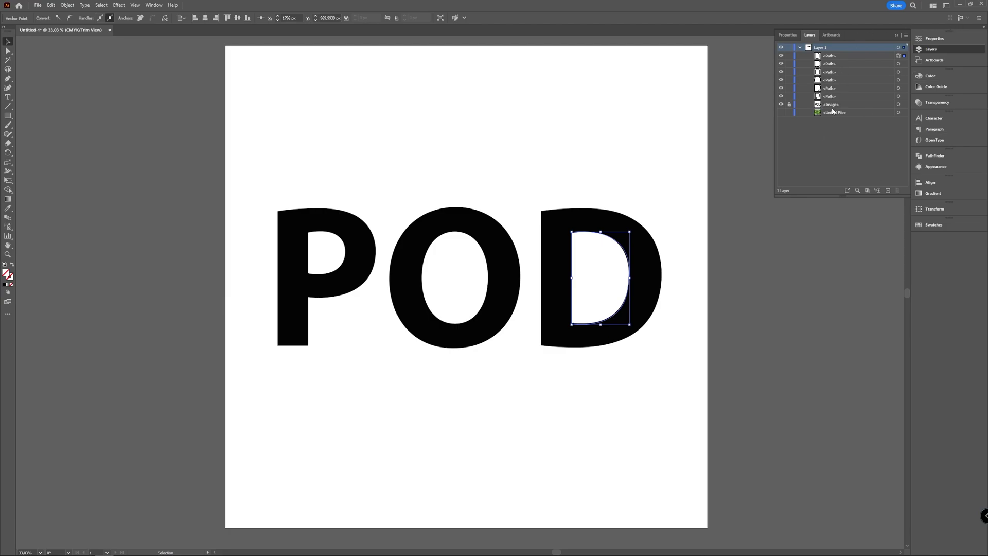
pyautogui.click(782, 106)
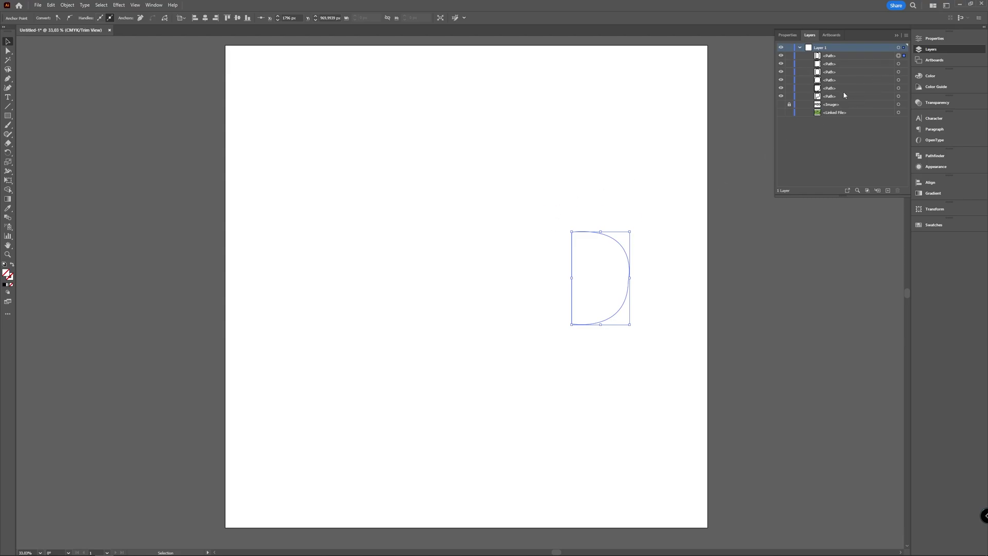
pyautogui.click(862, 97)
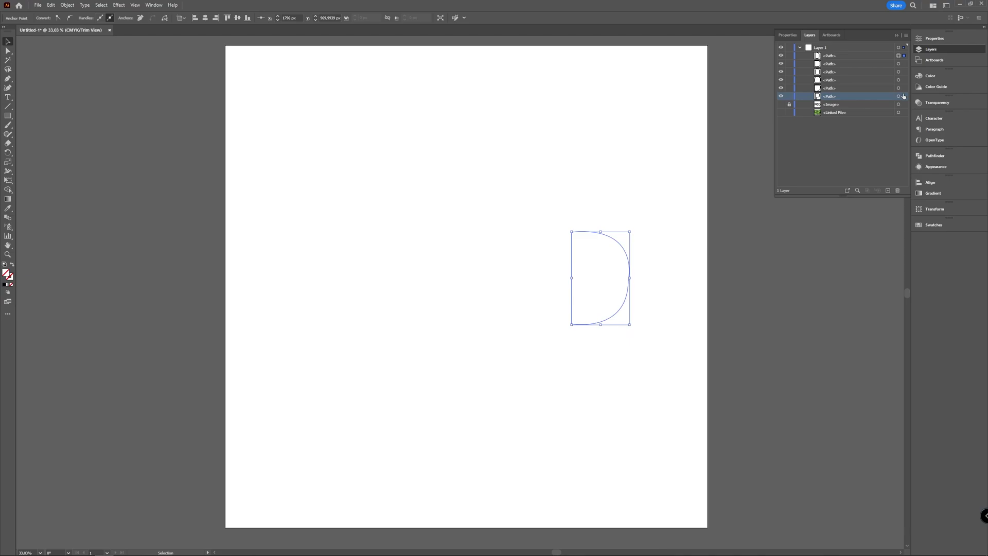
pyautogui.click(904, 96)
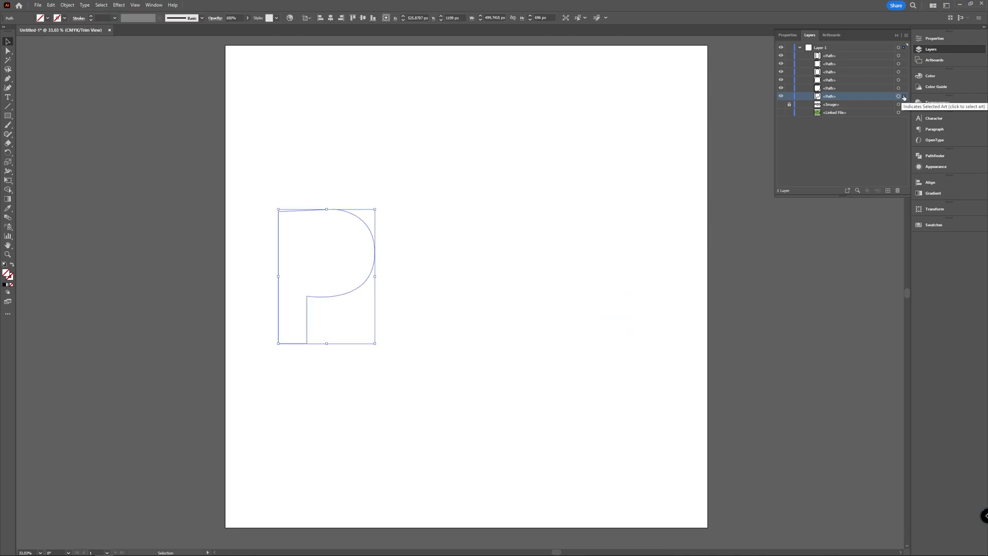
pyautogui.keyDown('shift'); pyautogui.click(904, 88); pyautogui.keyUp('shift')
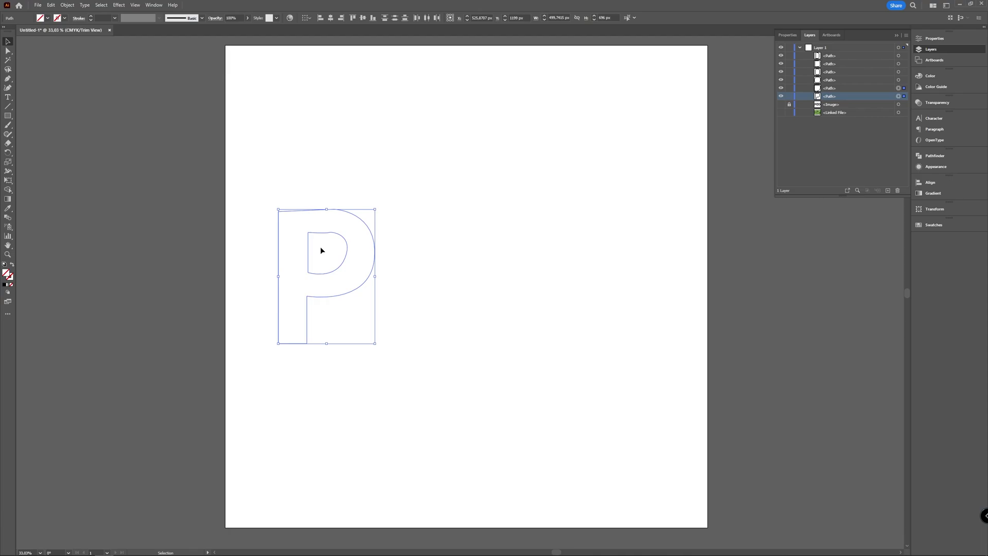
pyautogui.moveTo(321, 251); pyautogui.dragTo(580, 242)
# - Apply Pathfinder Exclude to the P outline and counter, cutting the counter out
pyautogui.click(940, 158)
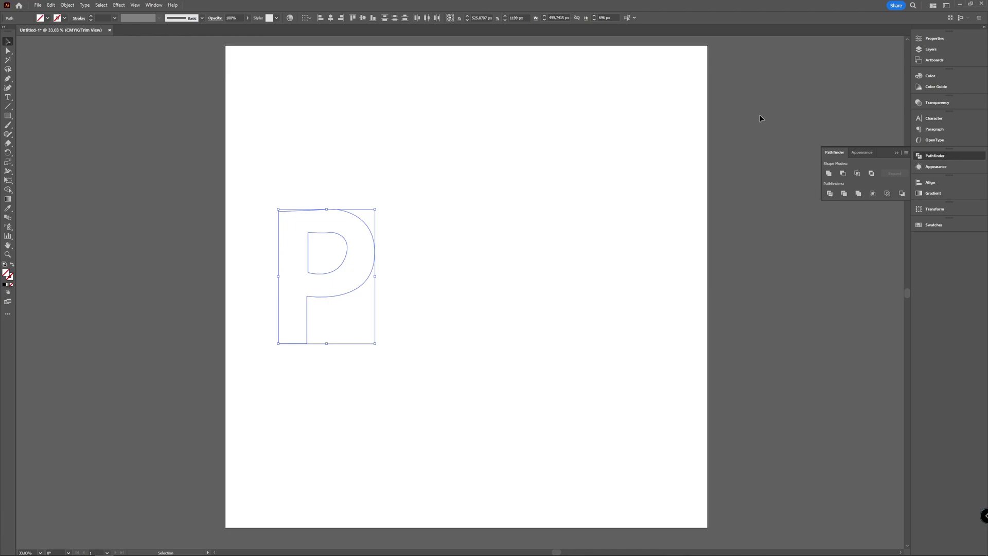
pyautogui.click(149, 6)
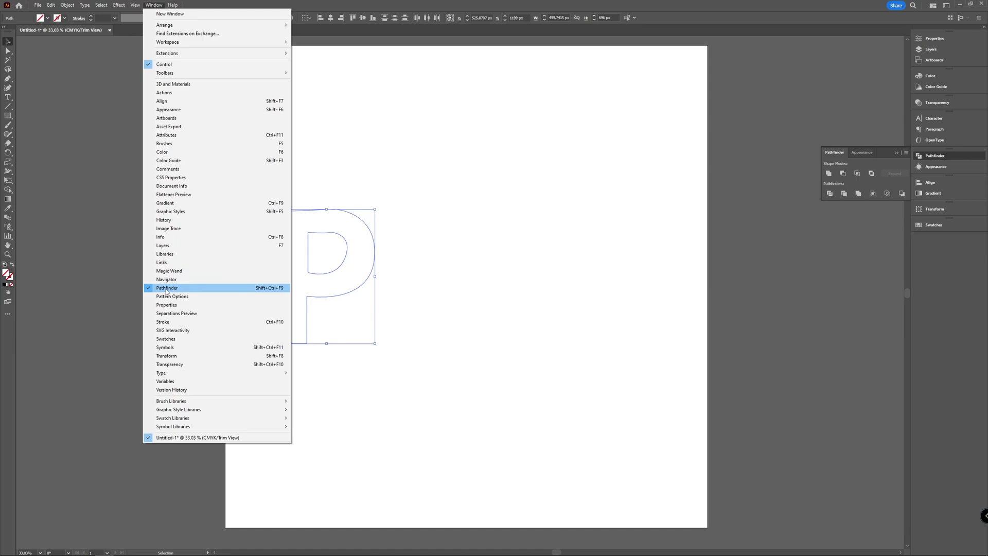
pyautogui.click(860, 80)
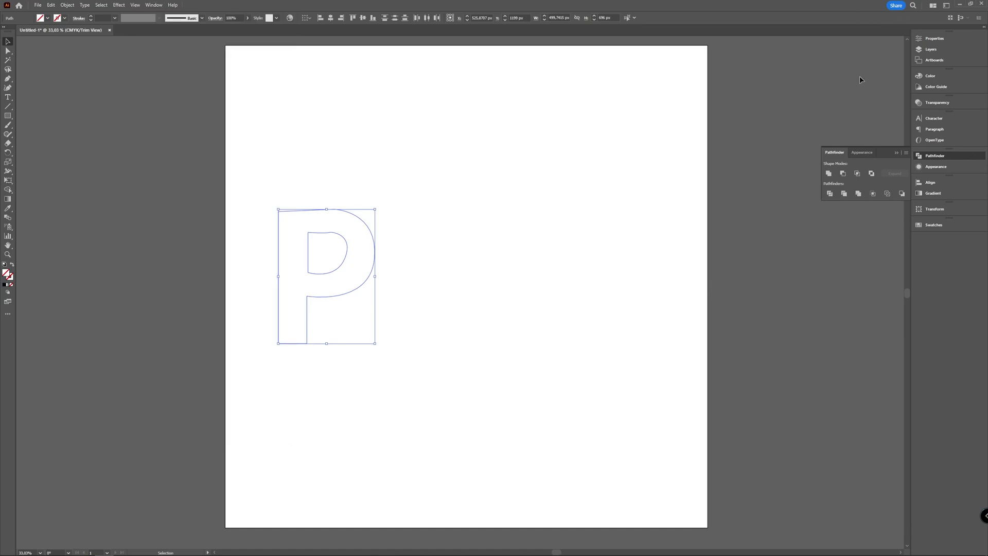
pyautogui.click(872, 174)
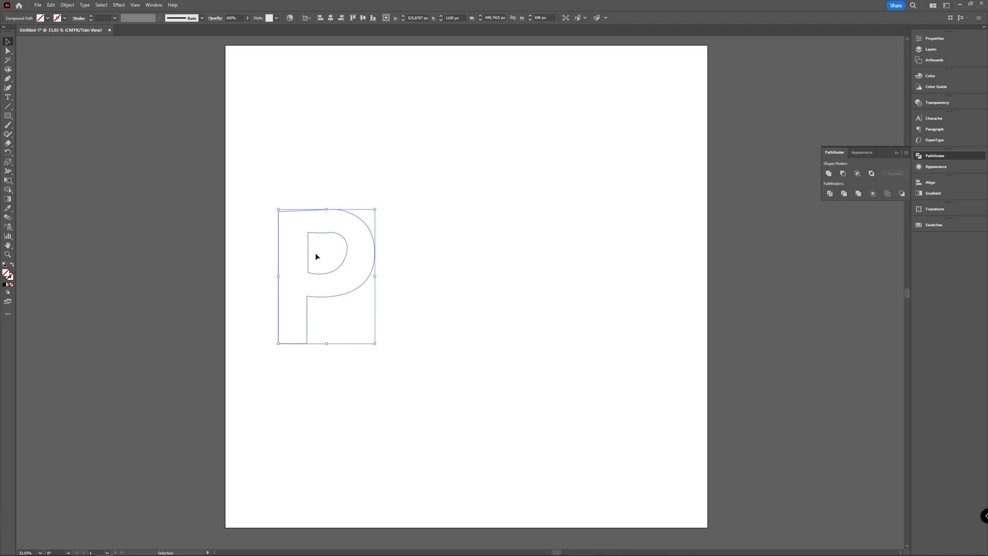
# - Select the O's outer and inner paths in Layers and apply Pathfinder Exclude
pyautogui.click(933, 50)
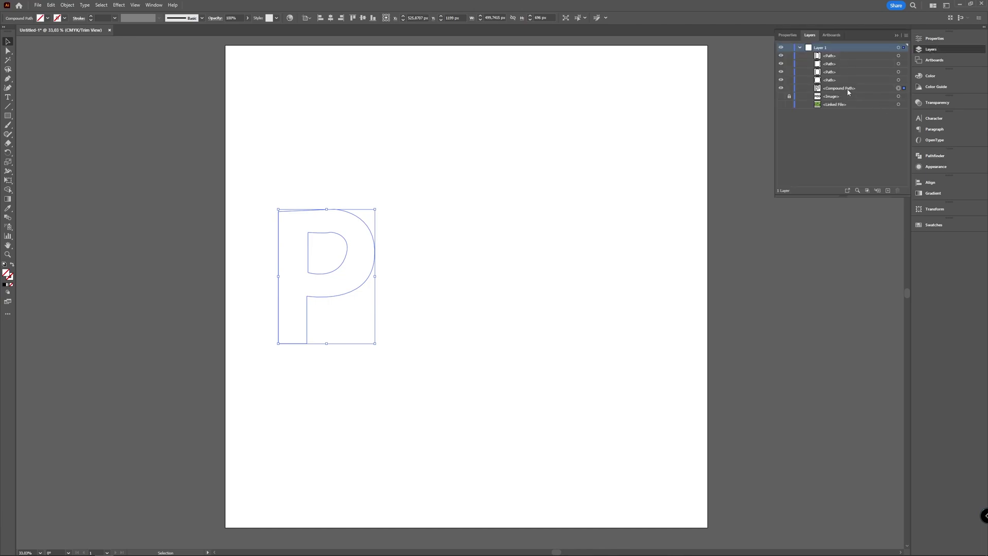
pyautogui.click(906, 80)
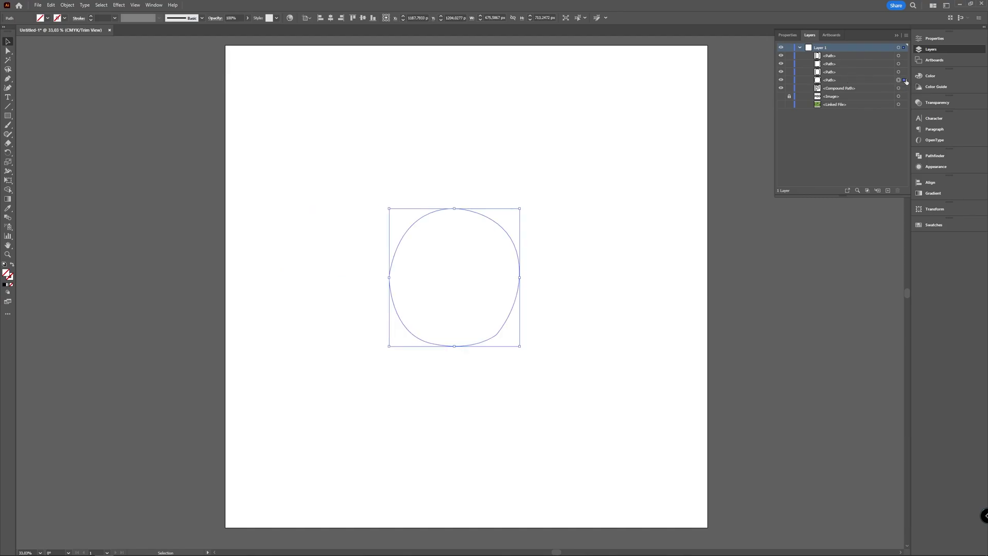
pyautogui.keyDown('shift'); pyautogui.click(905, 72); pyautogui.keyUp('shift')
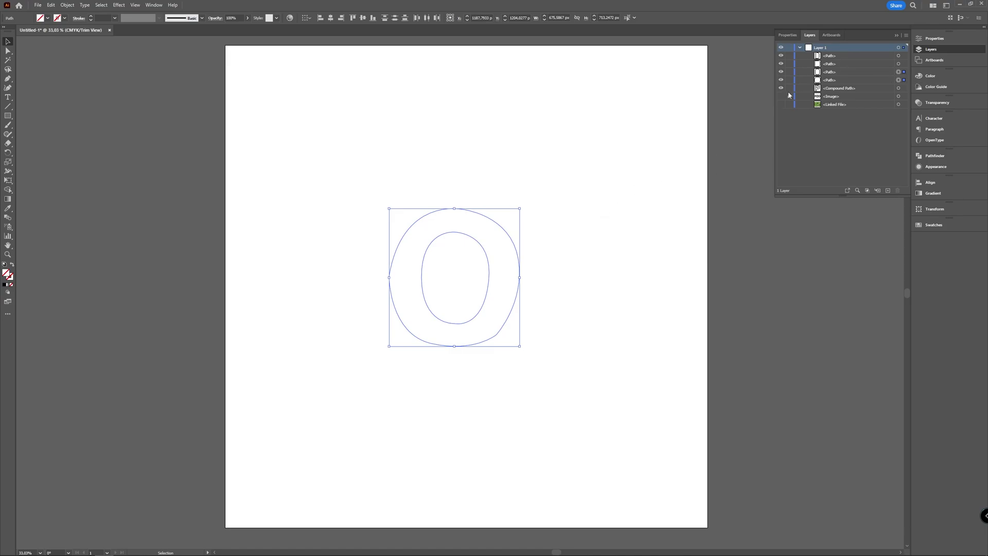
pyautogui.click(904, 72)
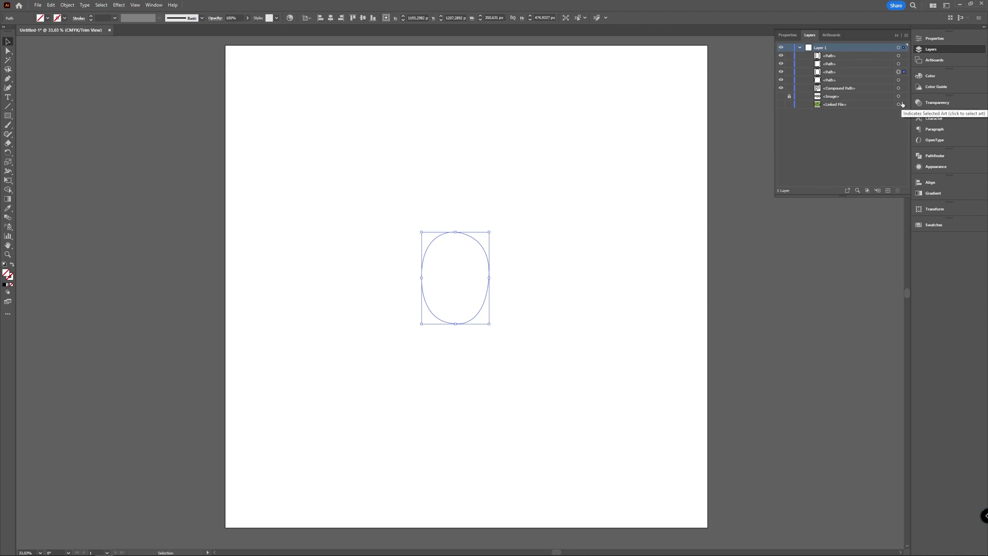
pyautogui.keyDown('shift'); pyautogui.click(904, 80); pyautogui.keyUp('shift')
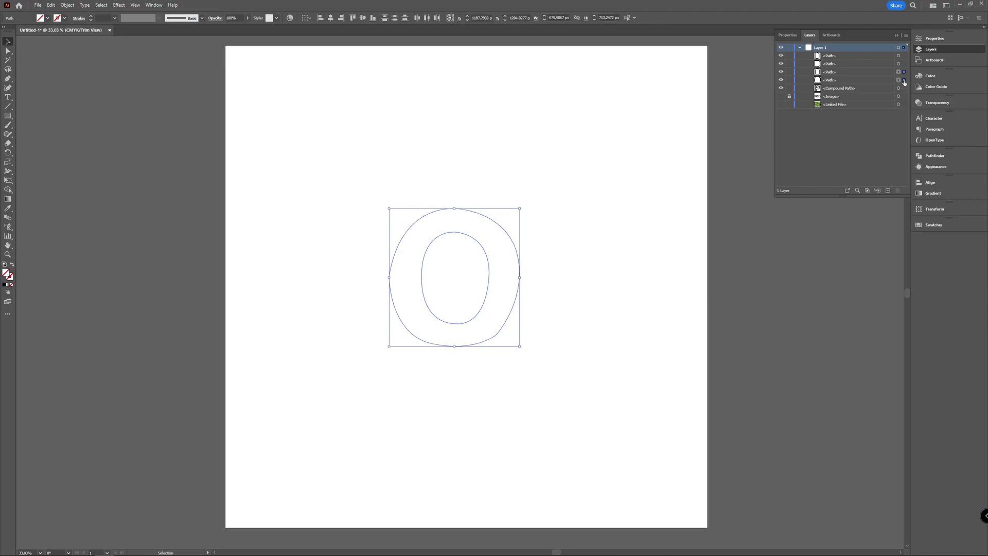
pyautogui.click(935, 156)
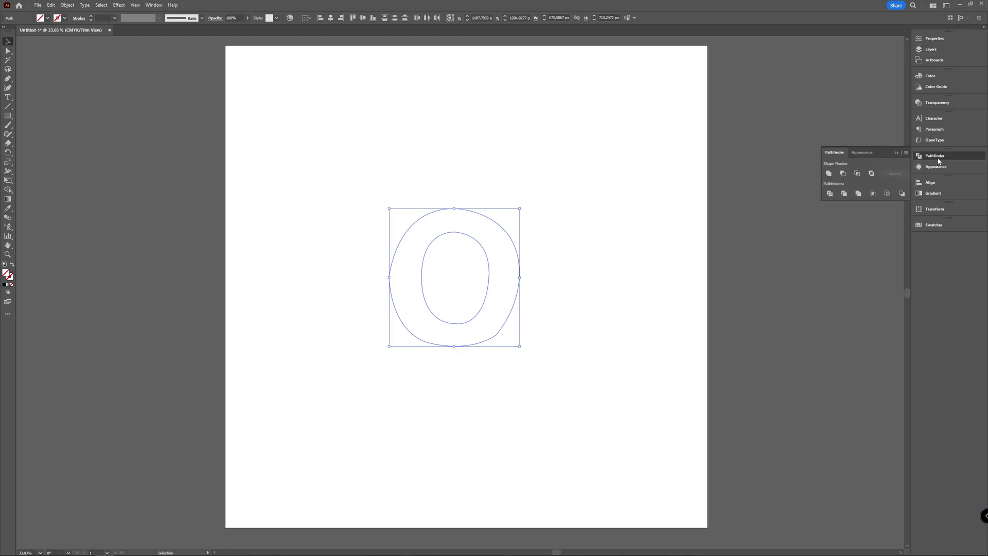
pyautogui.click(872, 175)
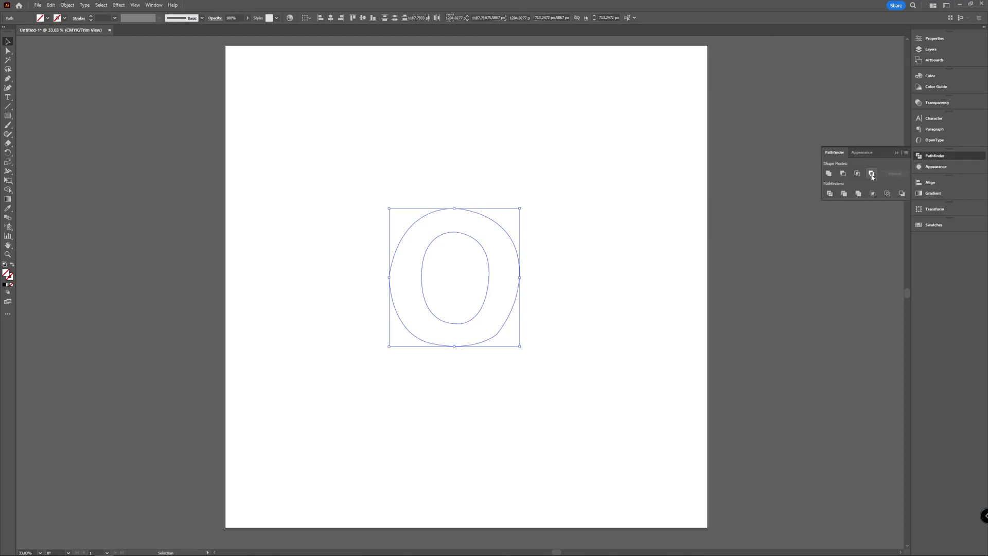
pyautogui.click(932, 49)
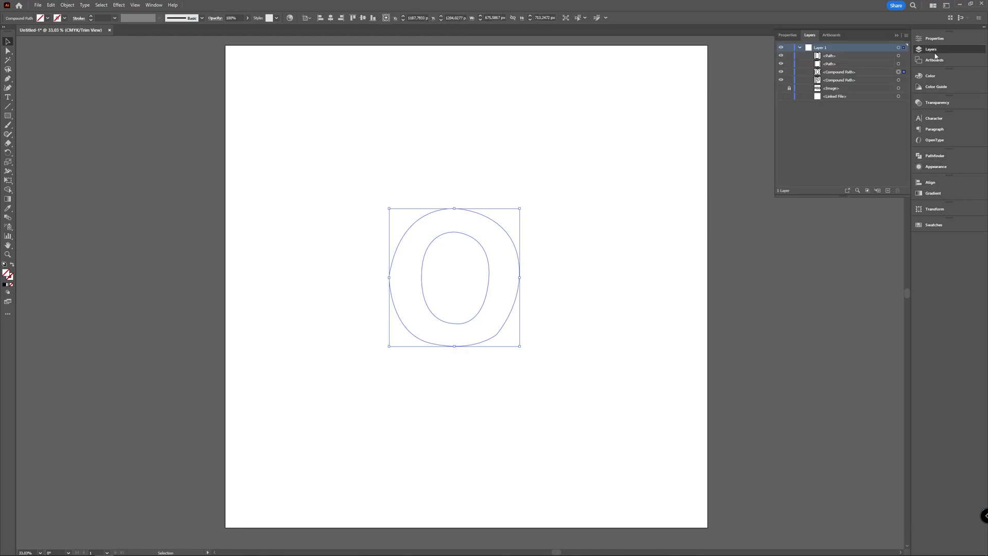
# - Select the D's outer and inner paths in Layers and apply Pathfinder Exclude
pyautogui.click(899, 63)
pyautogui.click(904, 56)
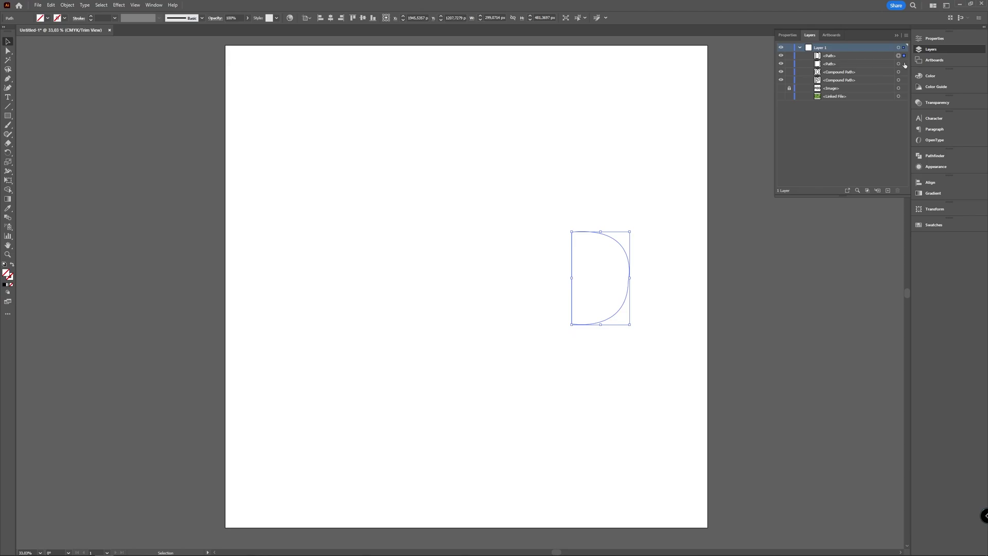
pyautogui.keyDown('shift'); pyautogui.click(905, 64); pyautogui.keyUp('shift')
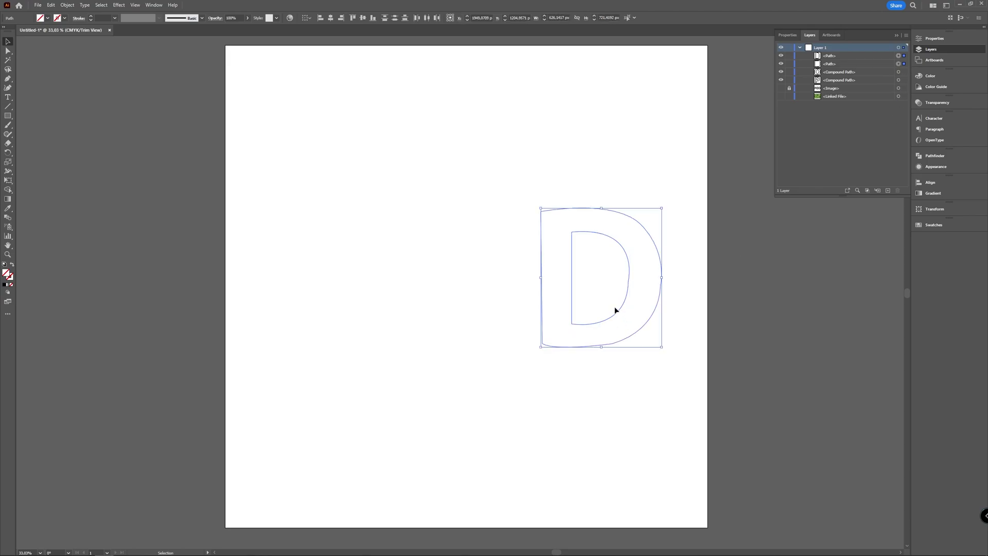
pyautogui.click(938, 156)
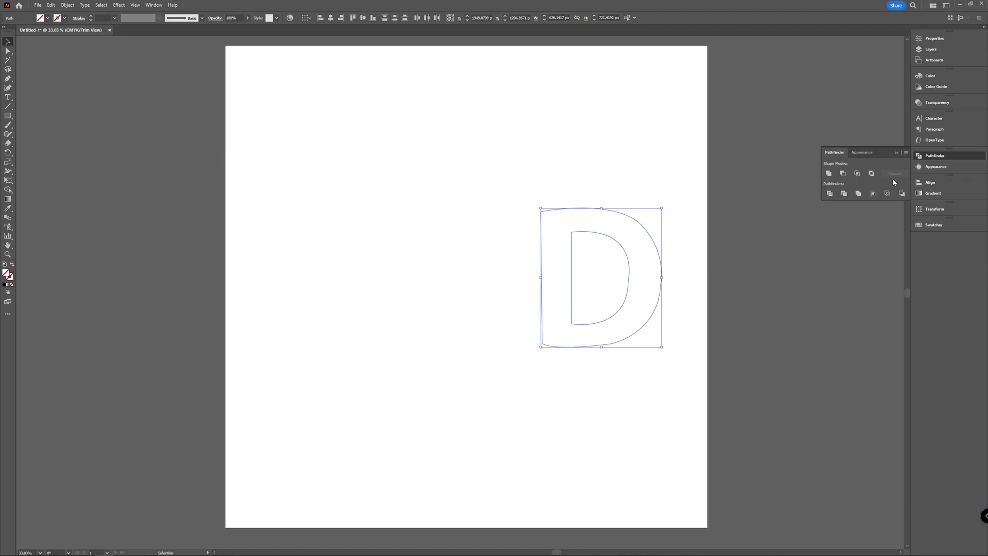
pyautogui.click(874, 176)
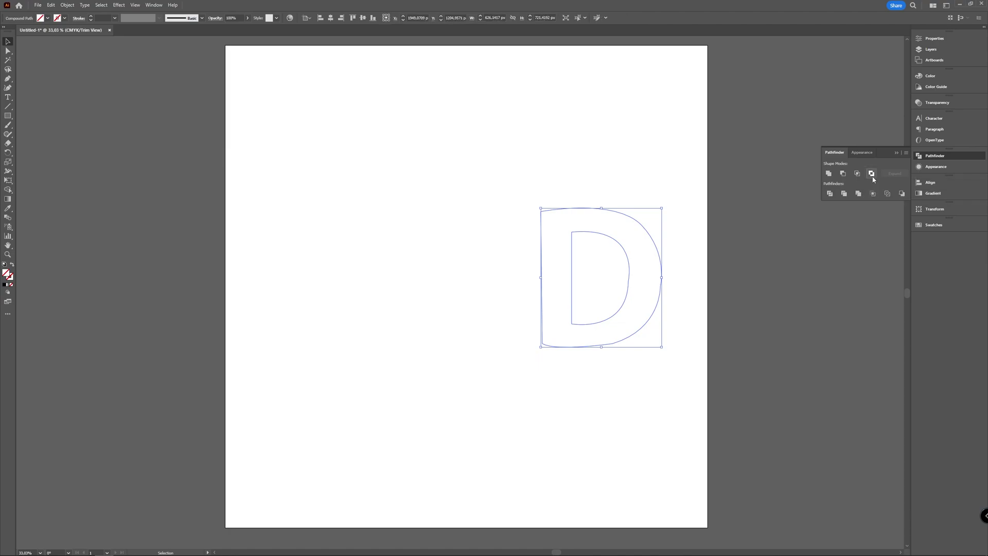
pyautogui.click(931, 50)
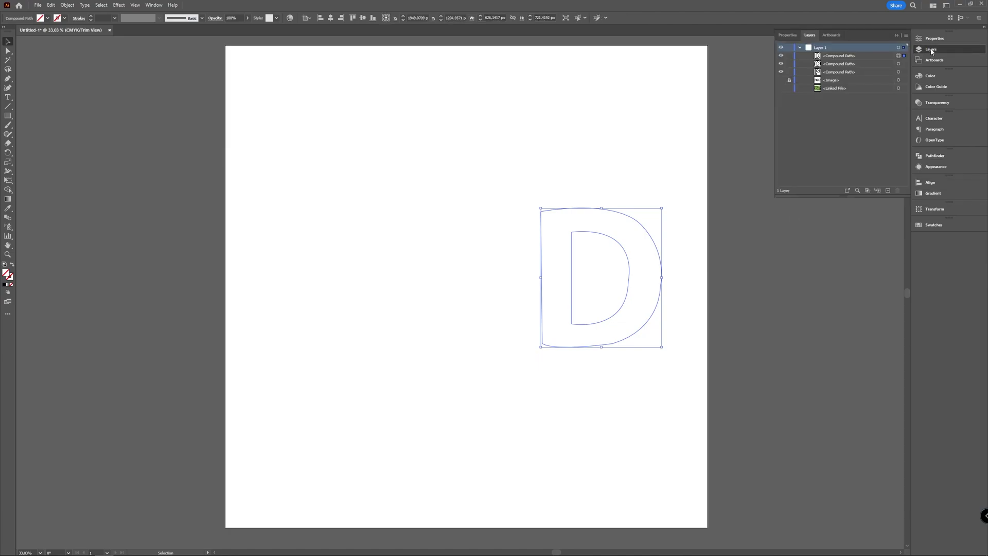
# - Select the P, O and D shapes, show the clover photo and add it to the selection
pyautogui.click(905, 63)
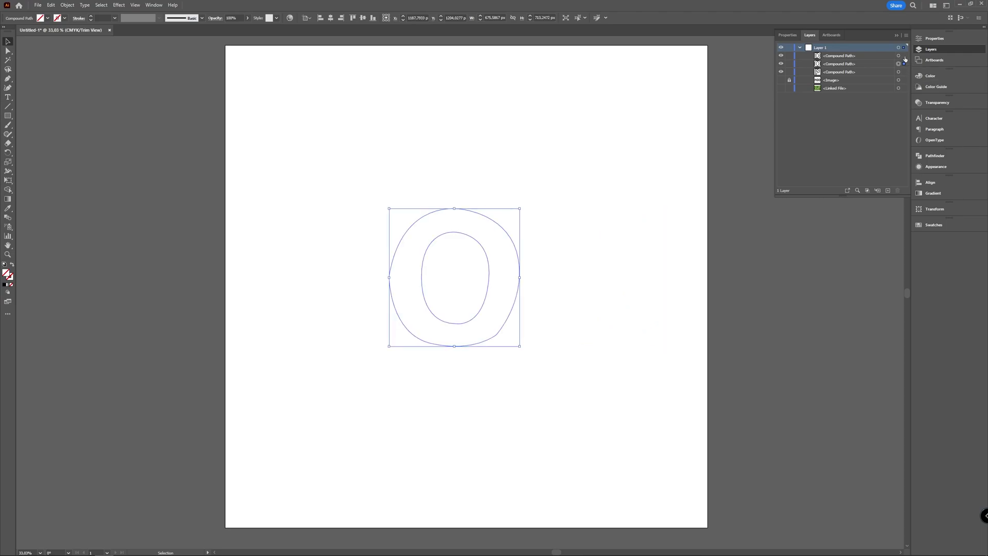
pyautogui.click(904, 55)
pyautogui.keyDown('shift'); pyautogui.click(905, 64); pyautogui.keyUp('shift')
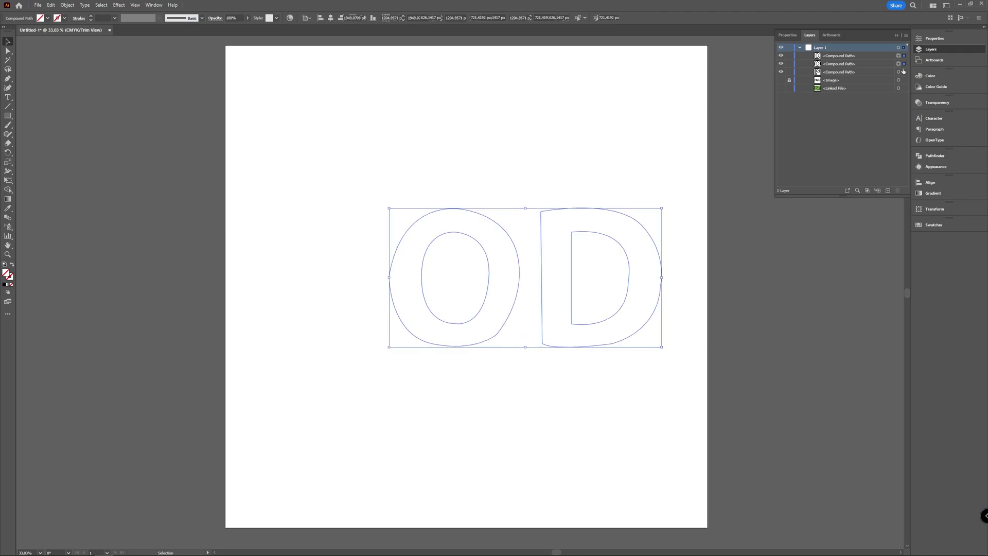
pyautogui.keyDown('shift'); pyautogui.click(904, 72); pyautogui.keyUp('shift')
pyautogui.click(781, 88)
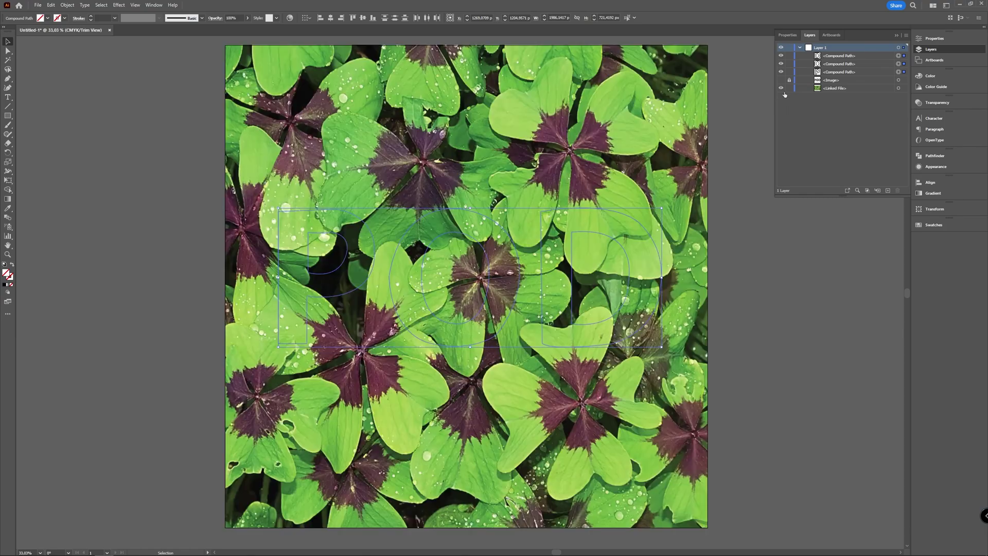
pyautogui.keyDown('shift'); pyautogui.click(904, 88); pyautogui.keyUp('shift')
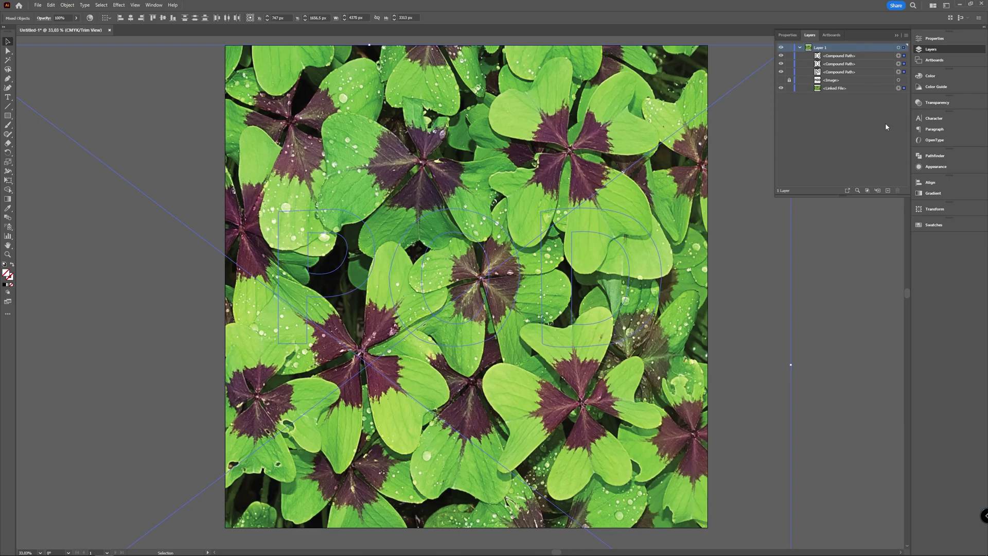
# - Make a clipping mask, then undo it since only the D clipped the photo
pyautogui.rightClick(497, 304)
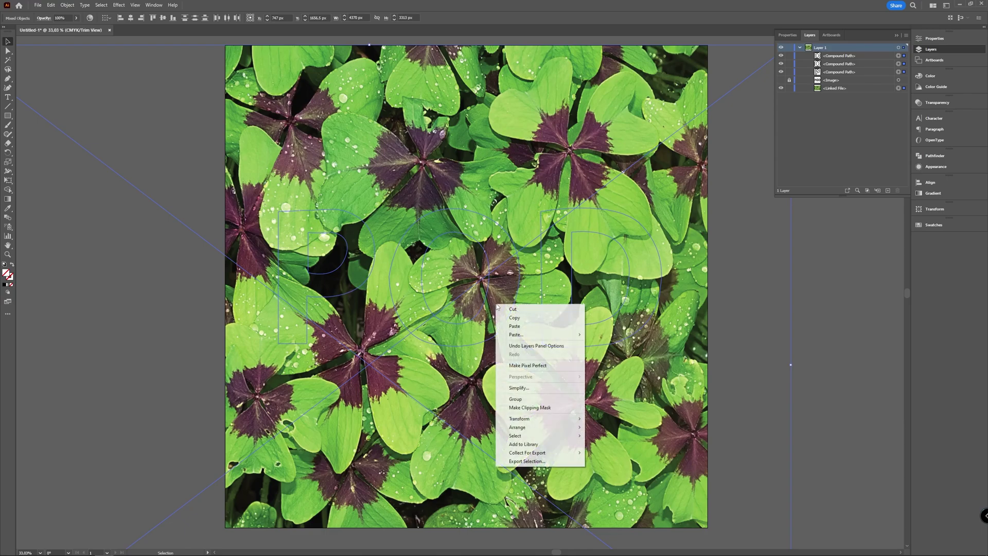
pyautogui.click(540, 407)
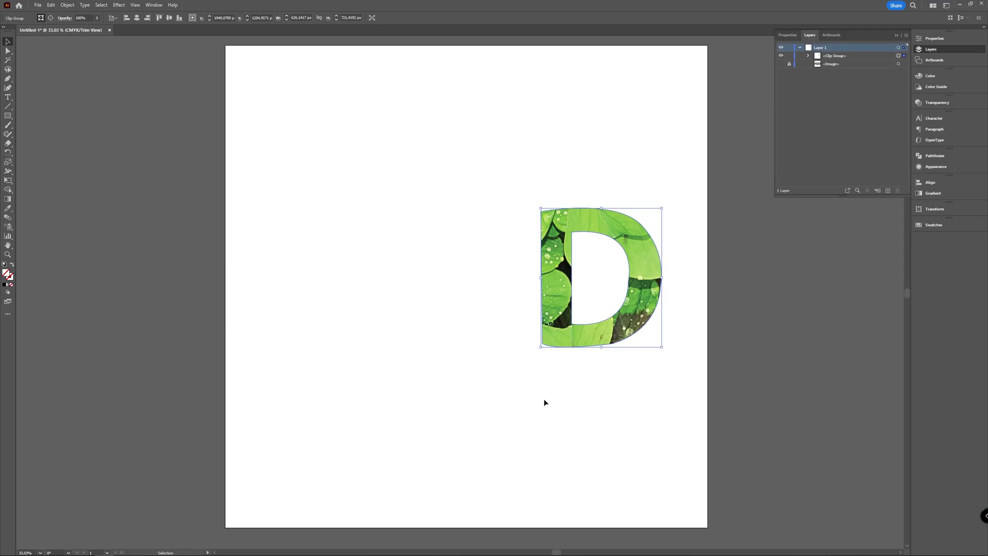
pyautogui.hotkey('ctrl', 'z')
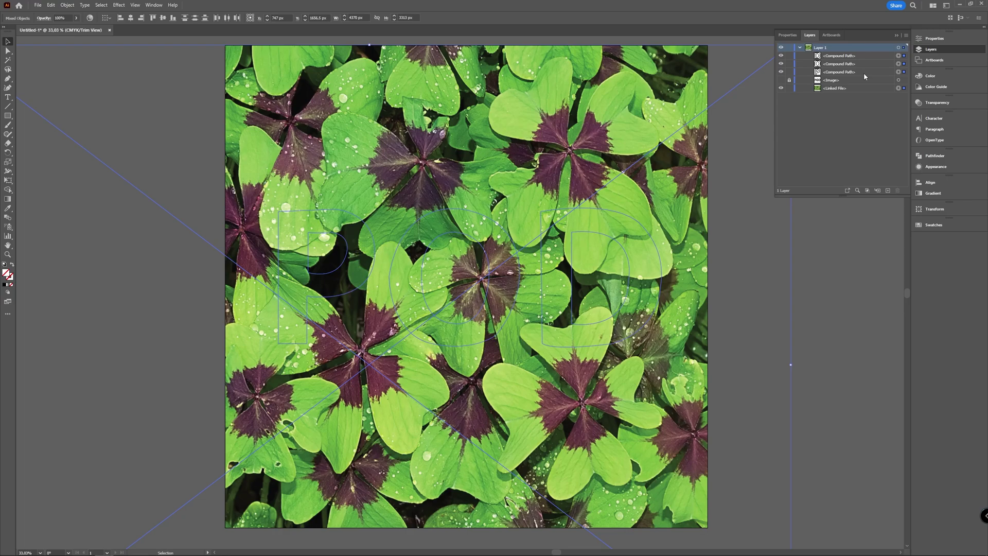
# - Select the D, O and P shapes and apply Object > Compound Path > Make
pyautogui.click(854, 108)
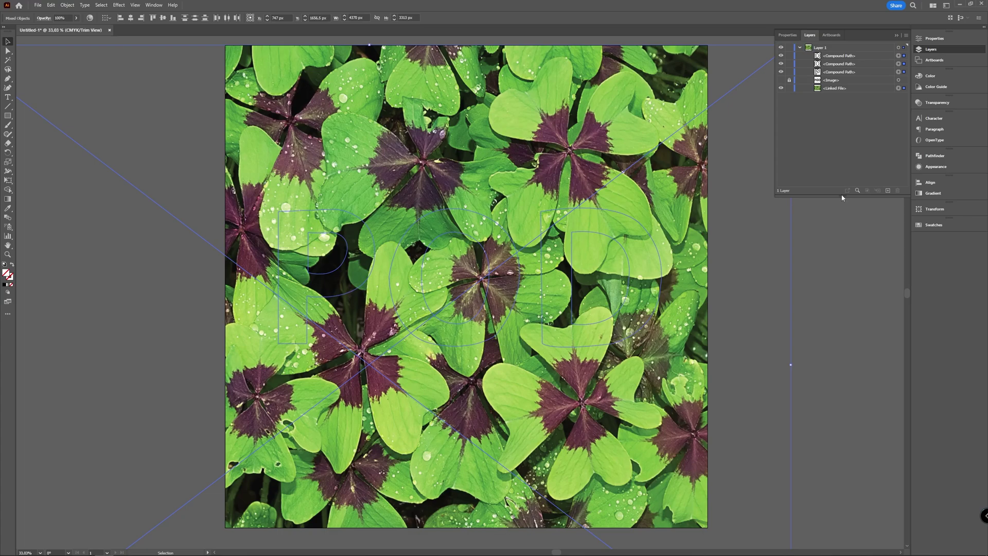
pyautogui.hotkey('ctrl', 'shift', 'a')
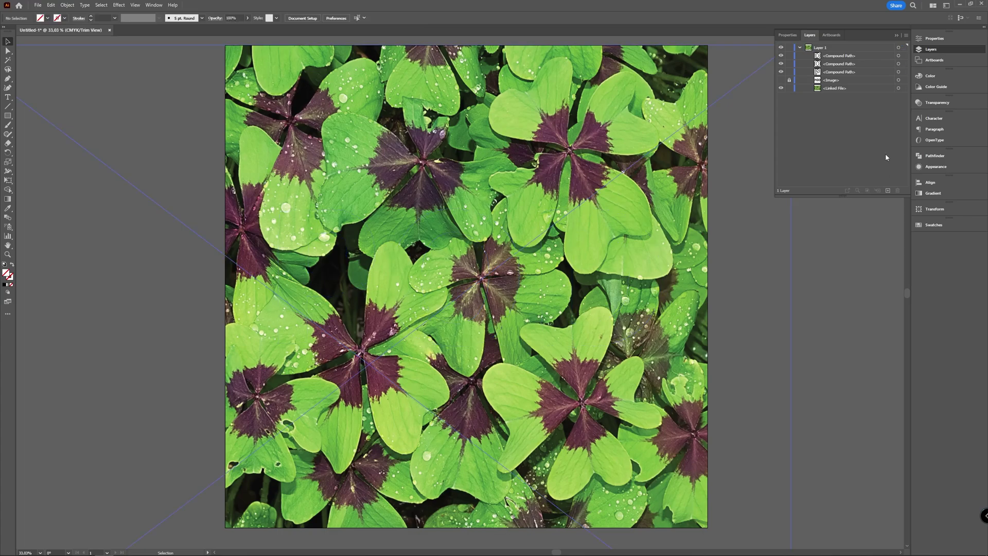
pyautogui.click(904, 55)
pyautogui.keyDown('shift'); pyautogui.click(905, 64); pyautogui.keyUp('shift')
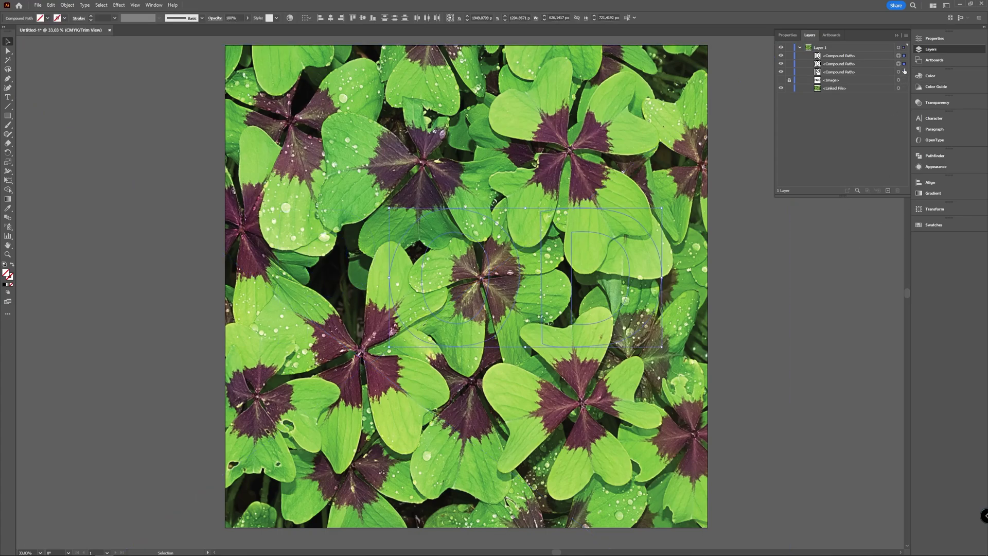
pyautogui.keyDown('shift'); pyautogui.click(904, 72); pyautogui.keyUp('shift')
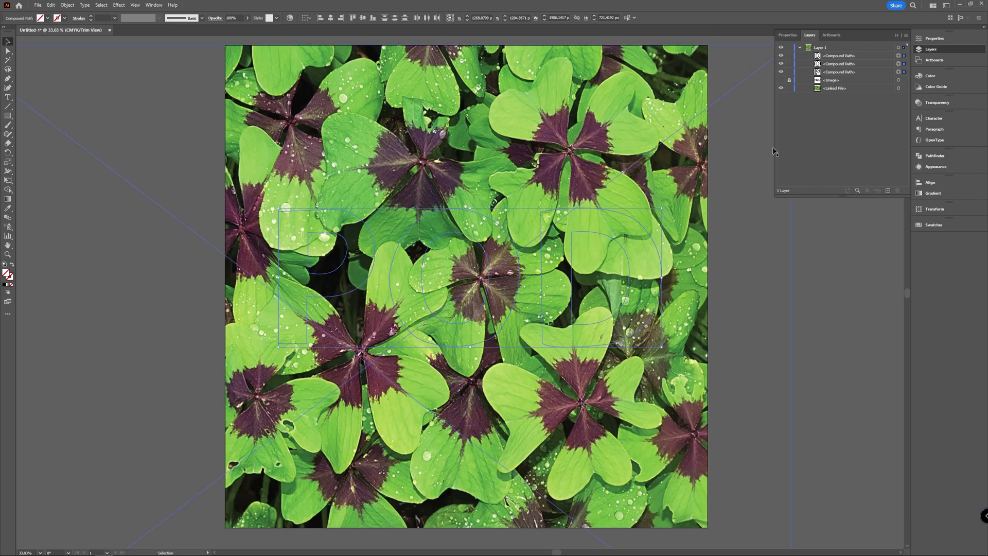
pyautogui.click(66, 6)
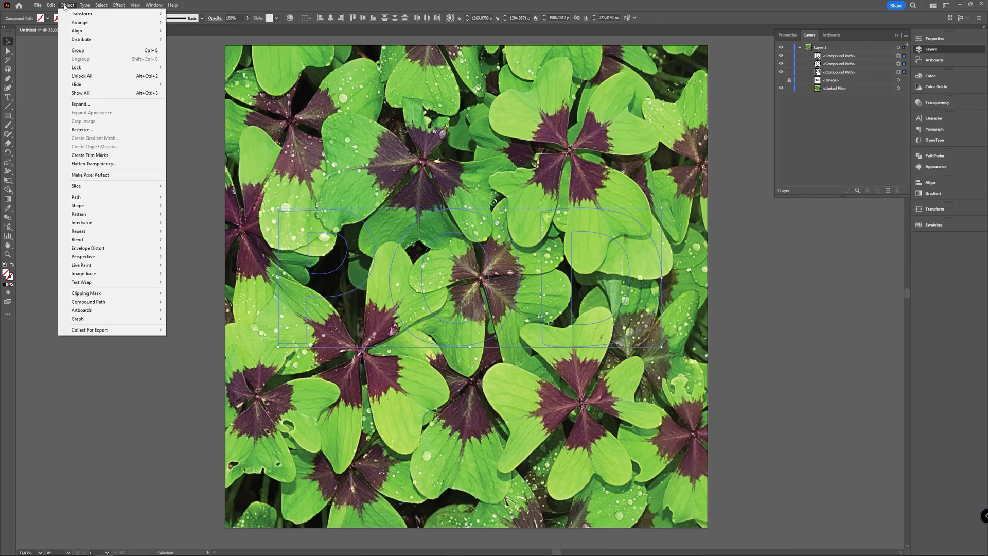
pyautogui.moveTo(109, 303)
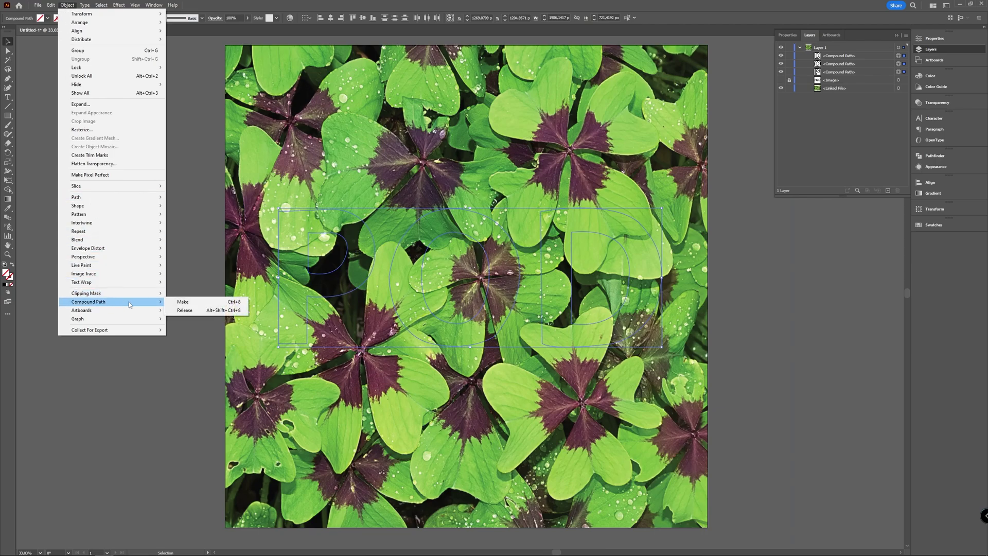
pyautogui.click(178, 302)
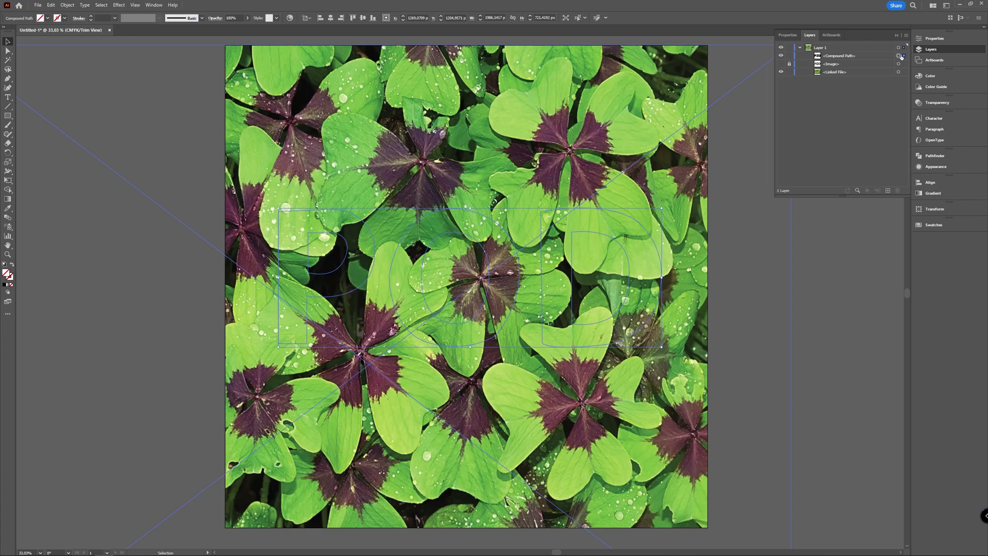
# - Select the clover photo with the POD letter outlines and make a clipping mask
pyautogui.keyDown('shift'); pyautogui.click(905, 73); pyautogui.keyUp('shift')
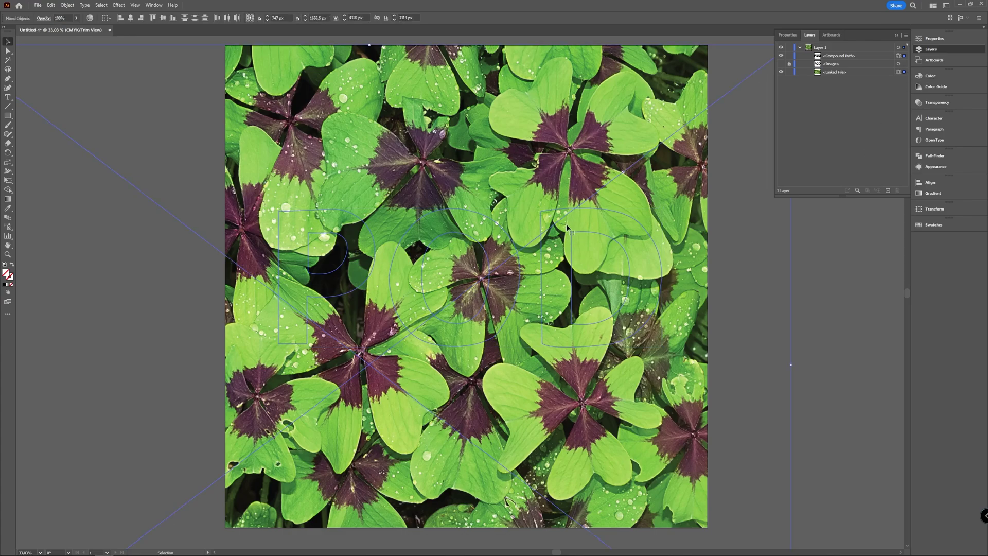
pyautogui.rightClick(482, 165)
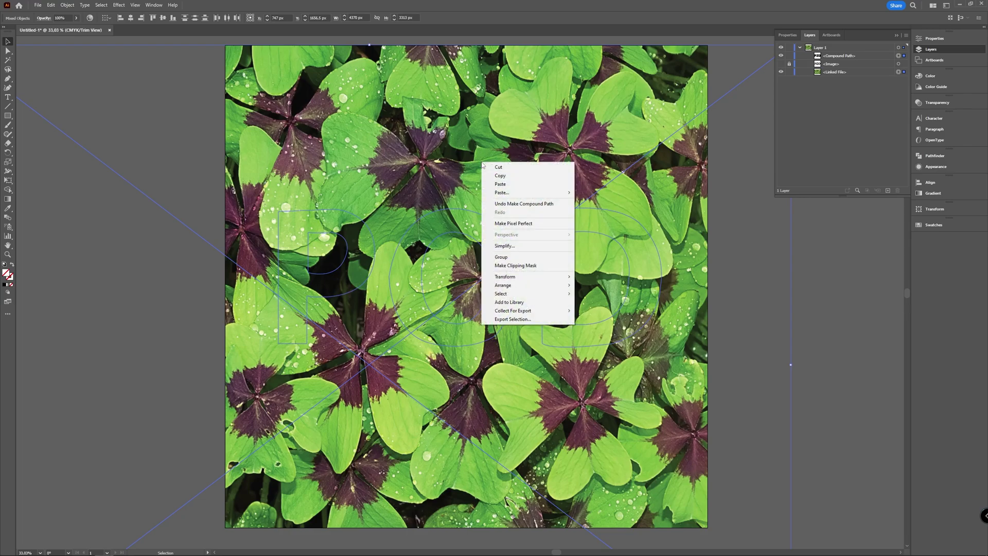
pyautogui.click(526, 266)
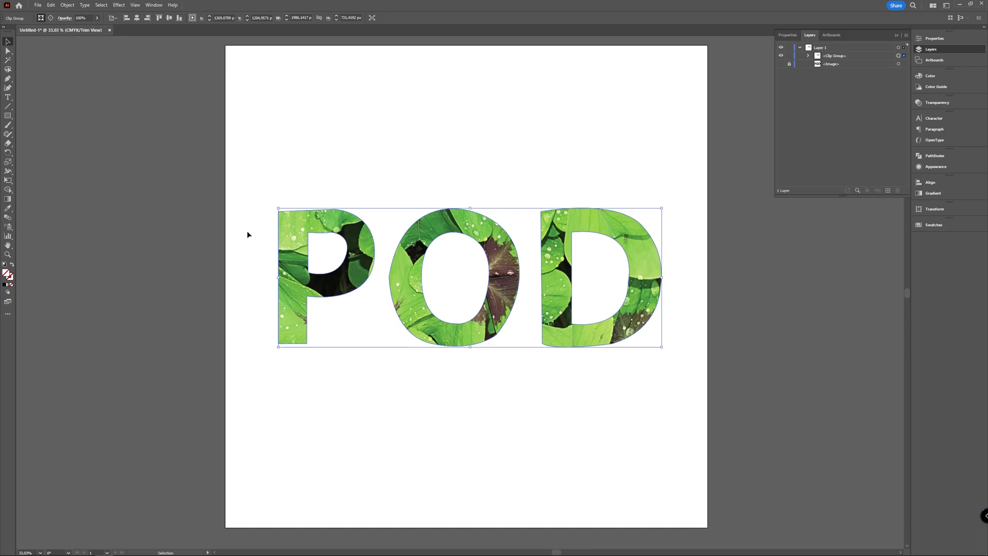
# - Close the Object menu unused and deselect the clover-filled POD lettering
pyautogui.click(66, 5)
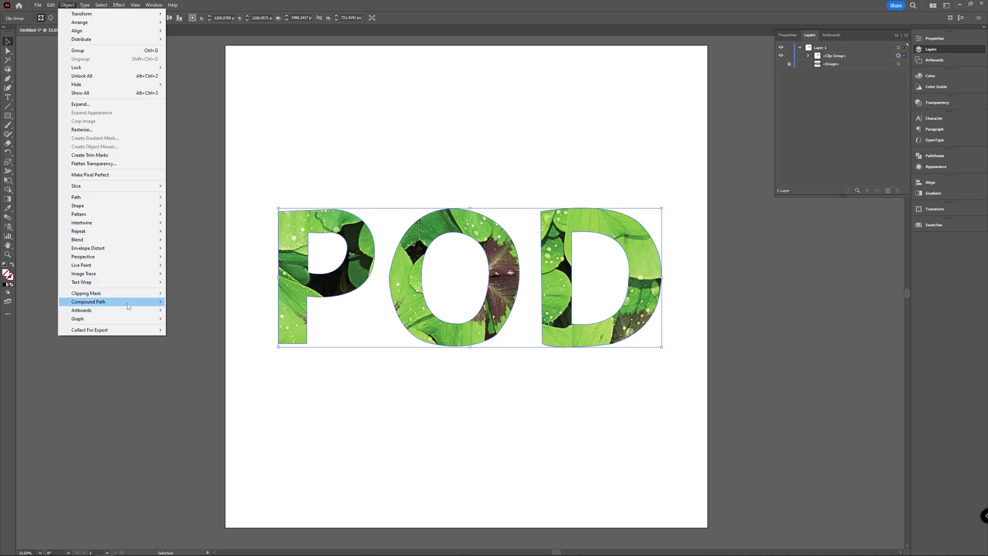
pyautogui.click(765, 435)
pyautogui.click(766, 438)
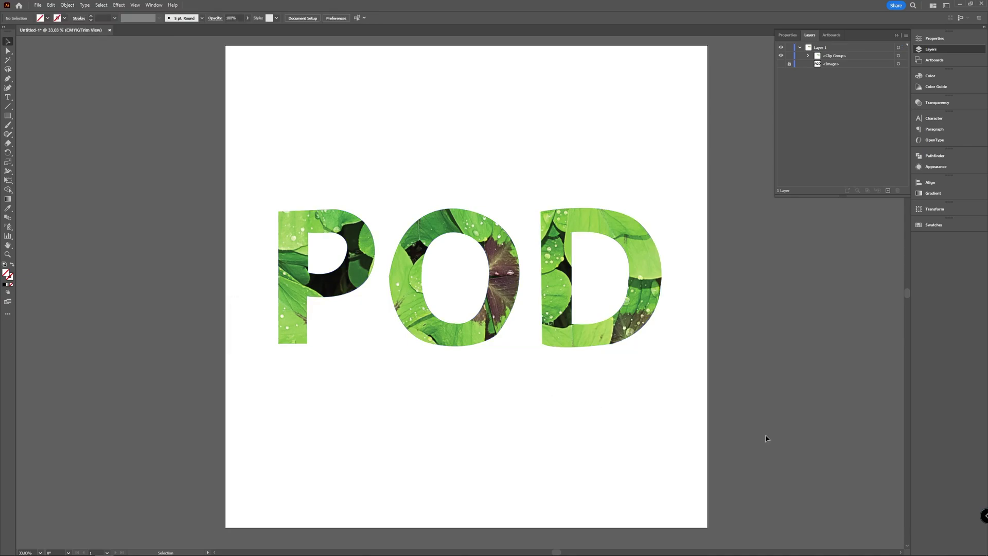